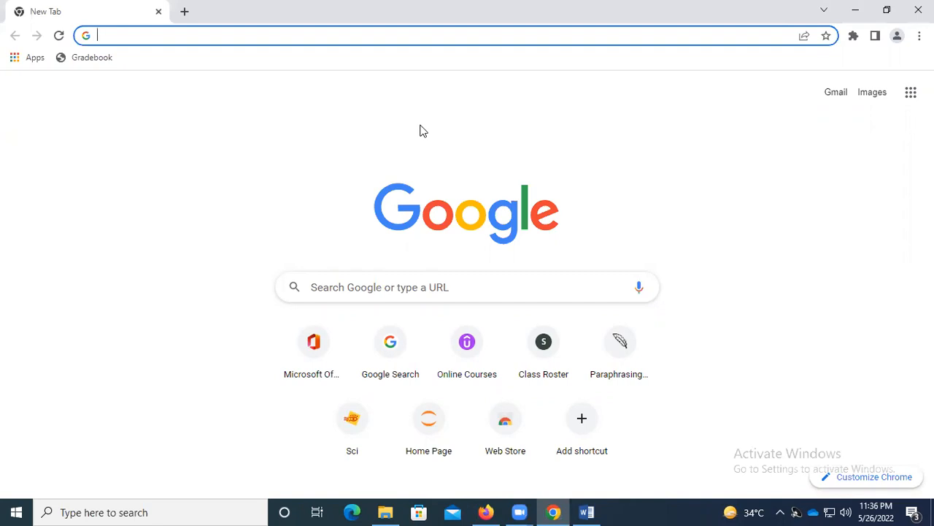
Switch to the Word document and add the line "This time hci design principles are very important [1]" below the title
click(592, 511)
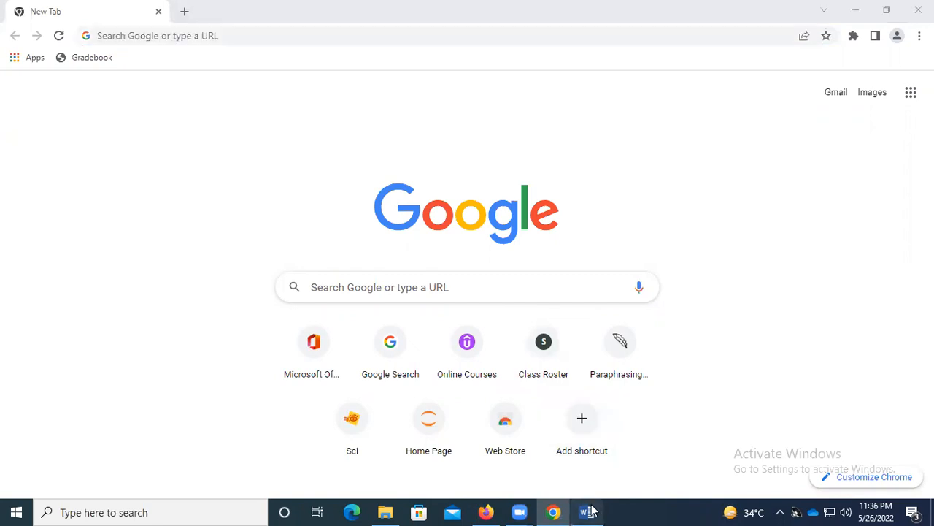
drag(550, 206, 524, 209)
click(548, 207)
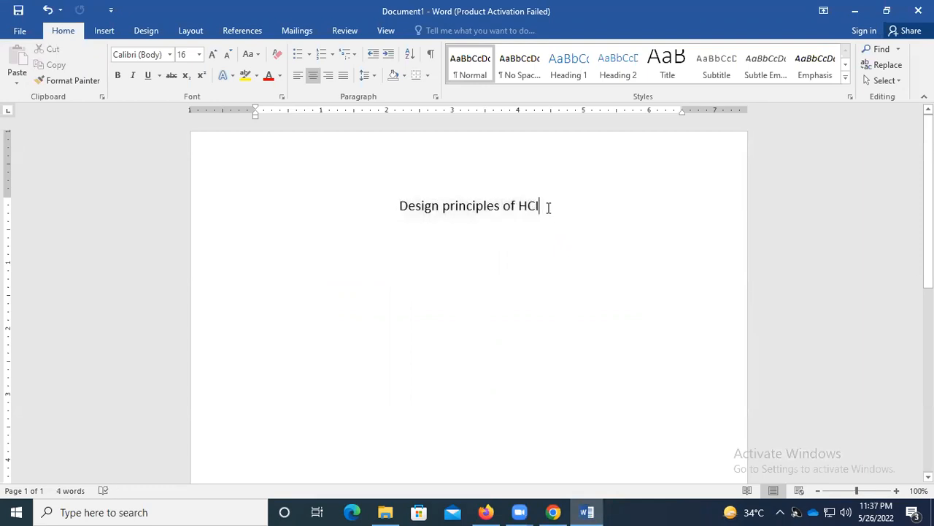
scroll(498, 210, down, 5)
scroll(498, 210, up, 3)
key(Return)
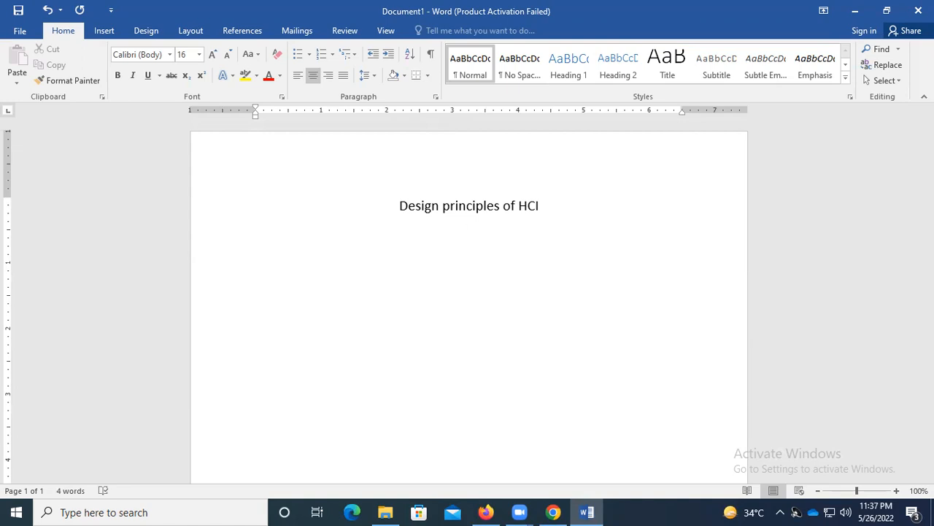
text(This time hci design p)
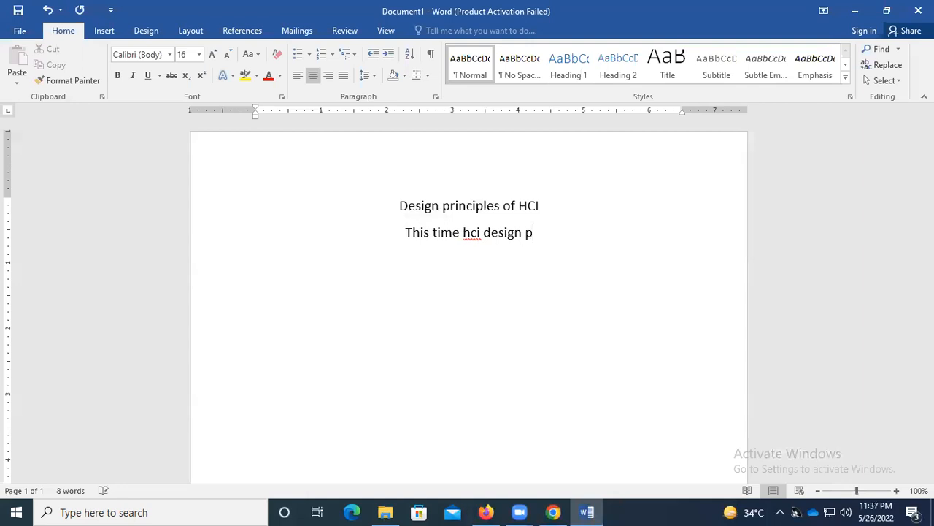
text(rinciple)
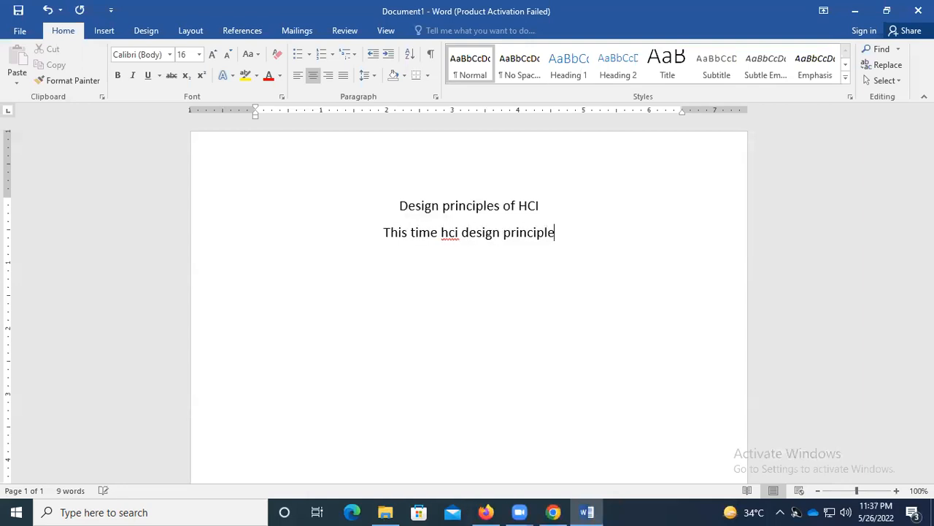
text(s are very )
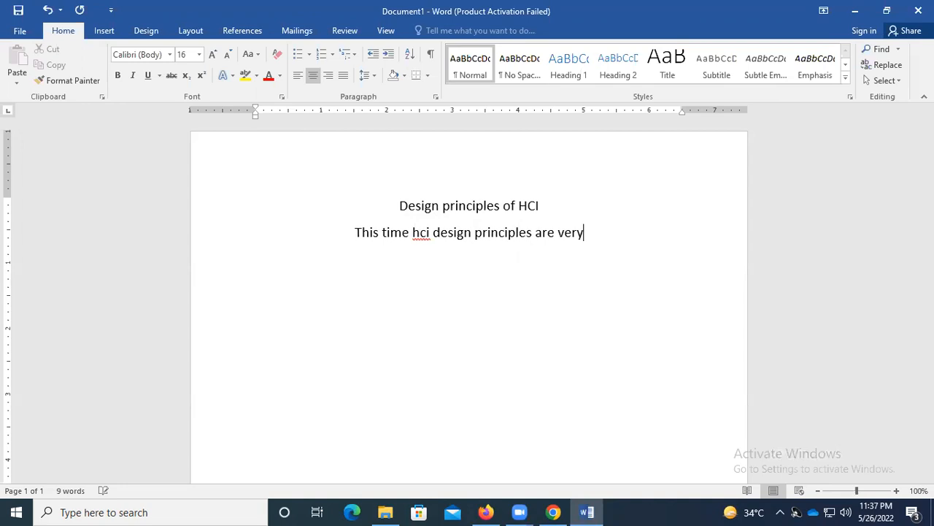
text(important )
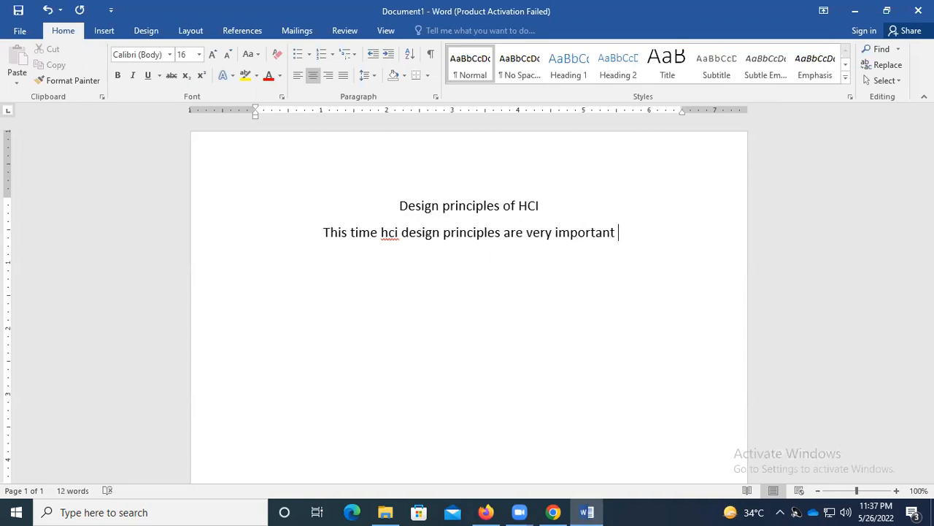
text([1])
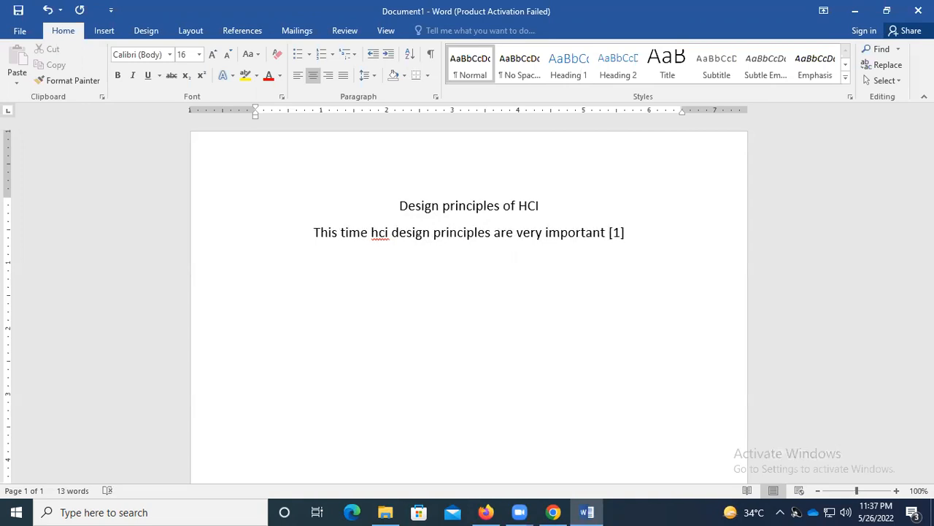
Add a bold "References" heading a few lines below the cited sentence and start a new line under it
click(561, 233)
click(511, 259)
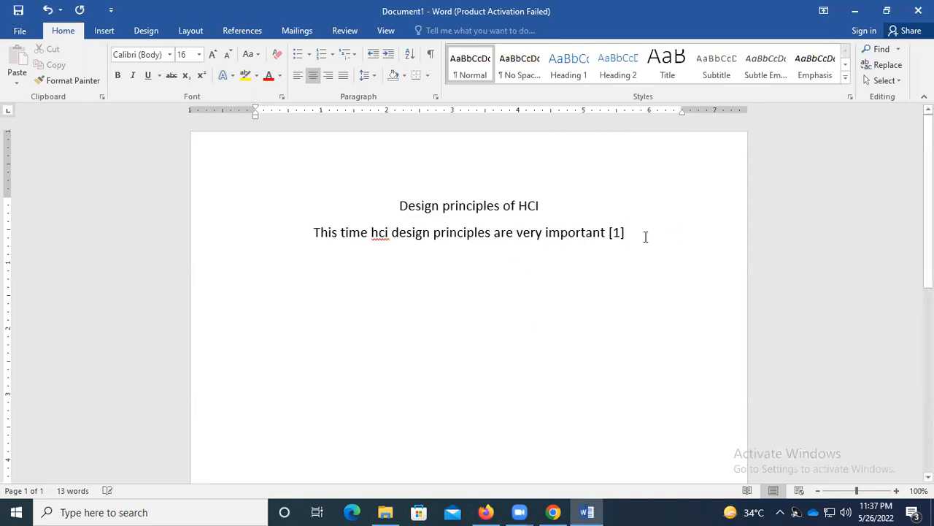
click(642, 233)
scroll(640, 232, down, 3)
scroll(640, 232, down, 3)
click(451, 342)
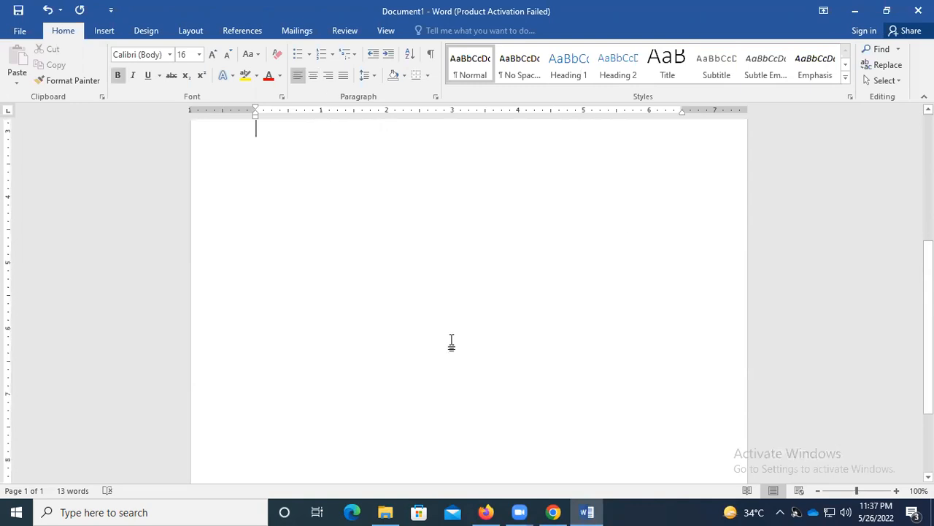
scroll(451, 342, up, 3)
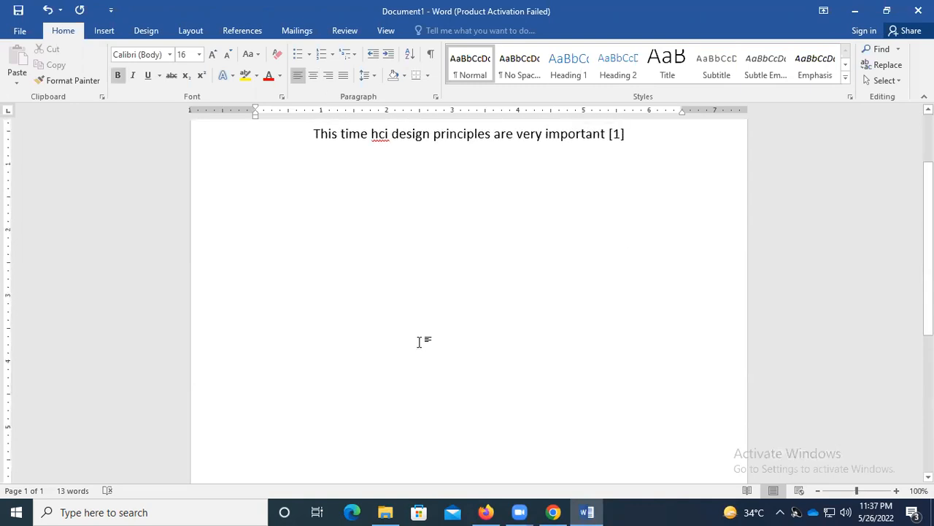
text(References)
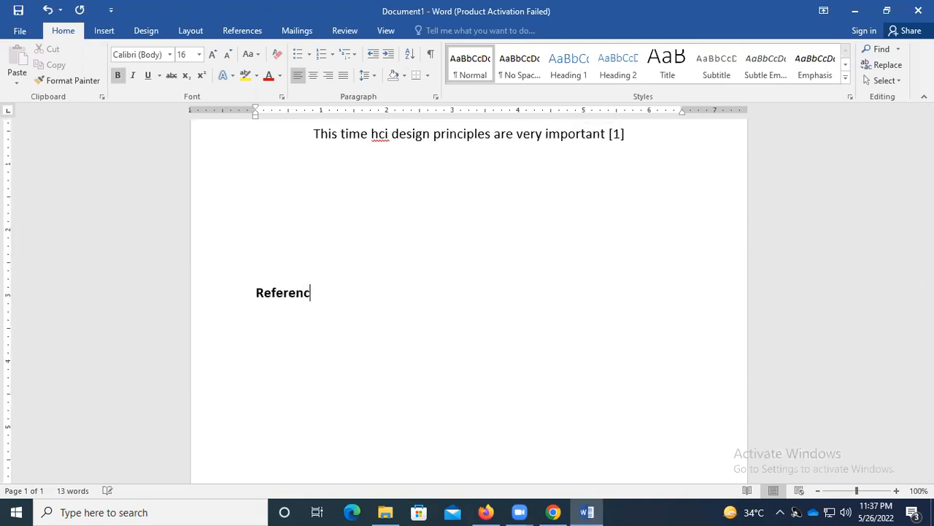
key(Return)
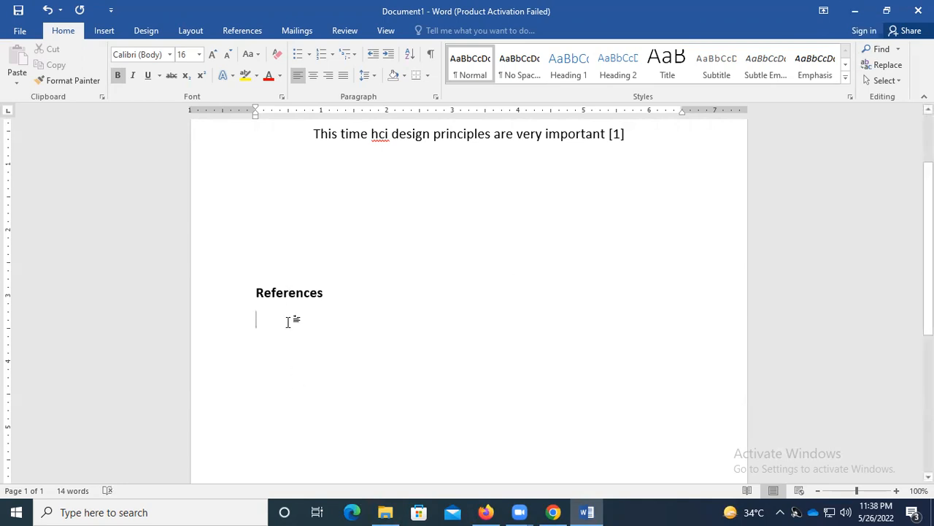
Open research paper (1) from the desktop to look over its title page and abstract, and close it again
click(855, 14)
click(855, 11)
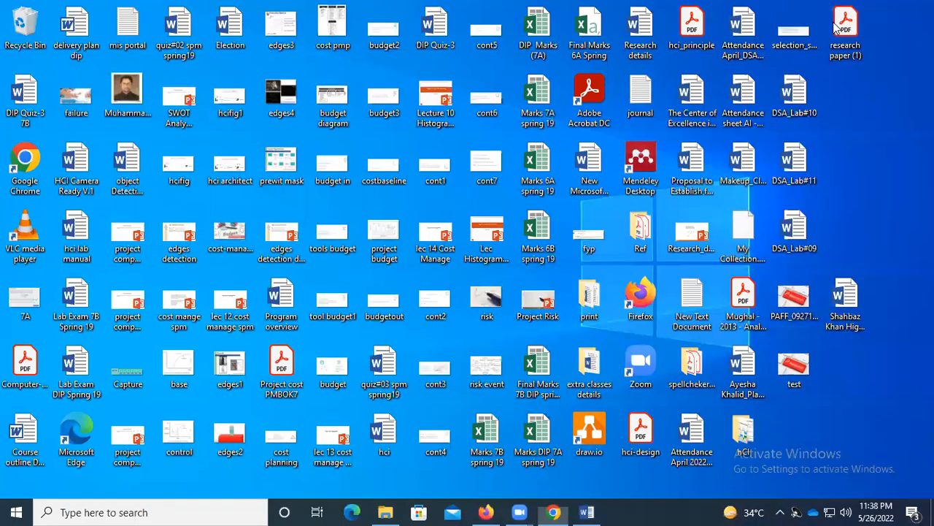
click(845, 30)
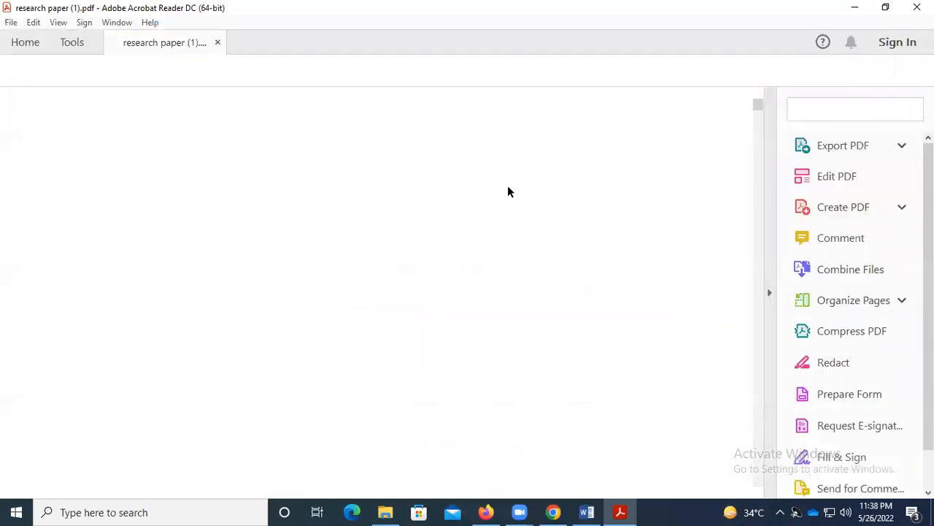
scroll(399, 211, down, 2)
scroll(389, 205, down, 1)
scroll(387, 202, down, 5)
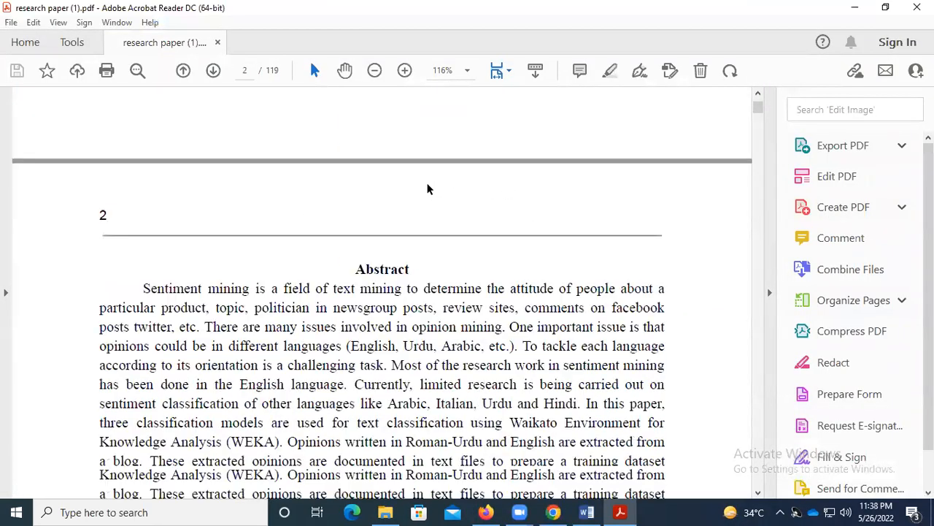
scroll(428, 187, up, 5)
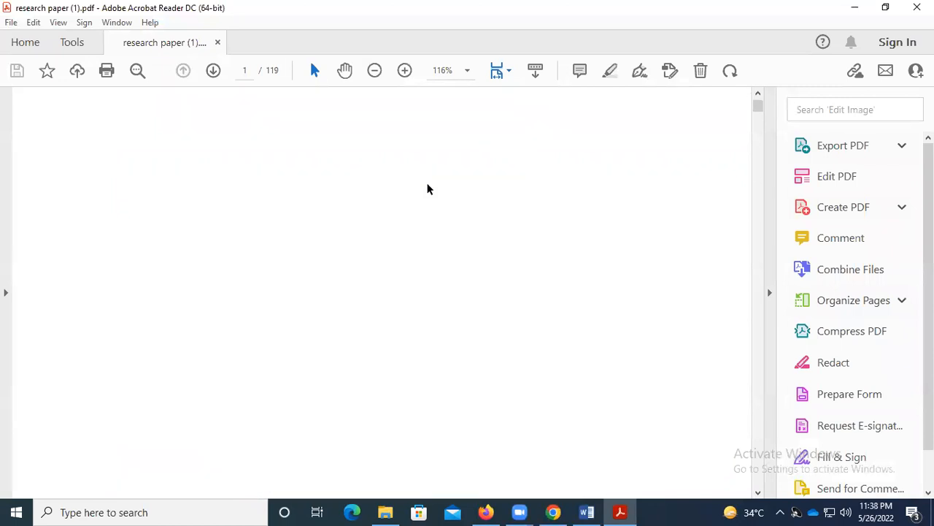
scroll(428, 187, up, 2)
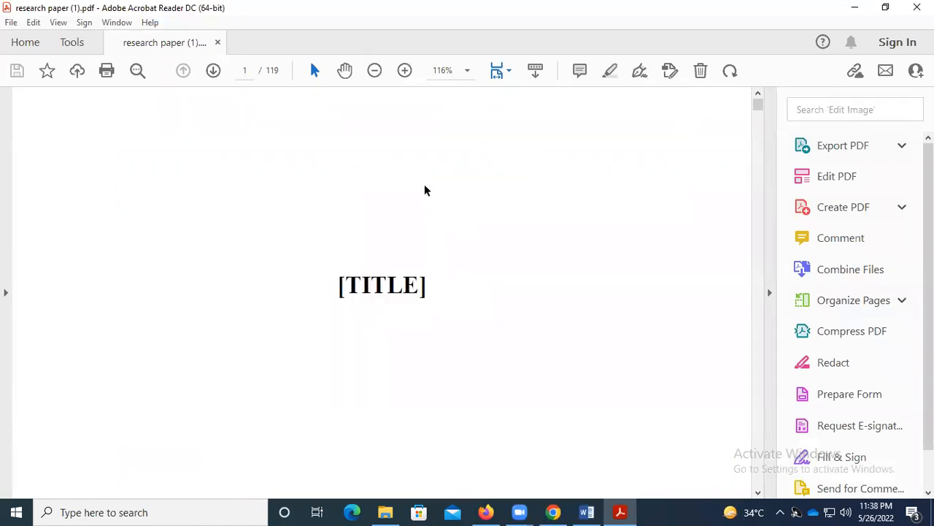
scroll(407, 239, up, 2)
scroll(406, 239, down, 3)
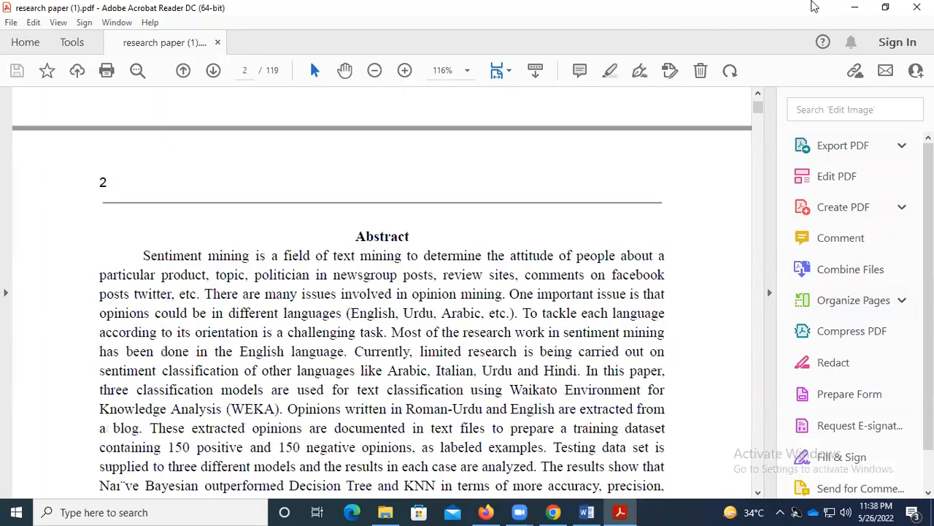
key(ctrl+q)
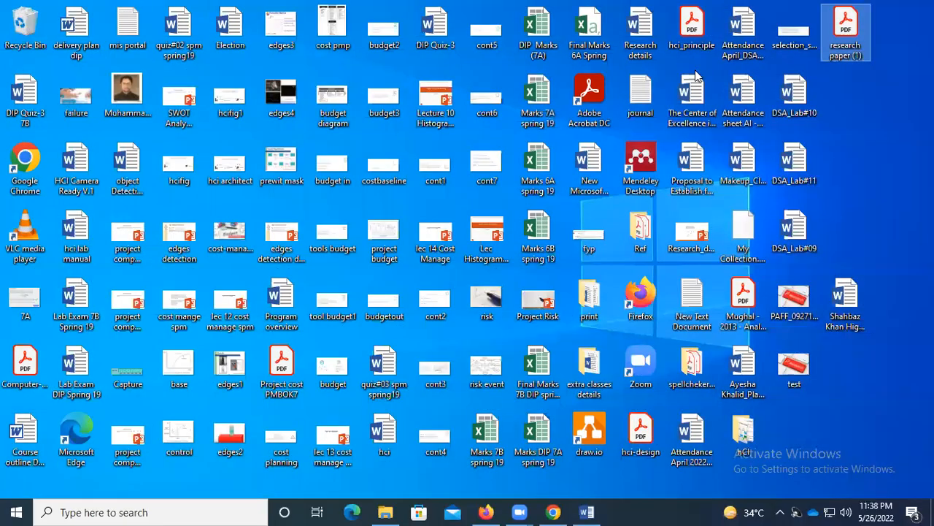
Open hci_principle from the desktop and copy the paper's title from its first page
click(695, 32)
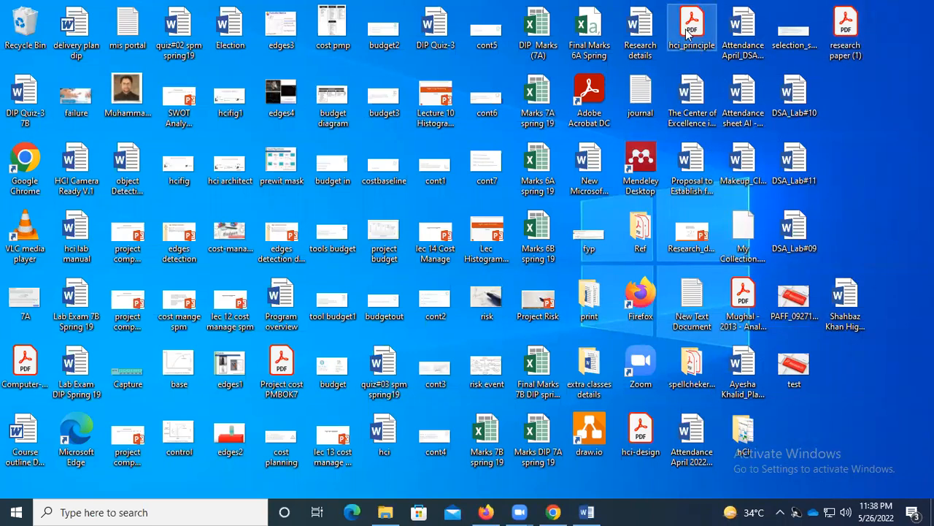
double_click(688, 32)
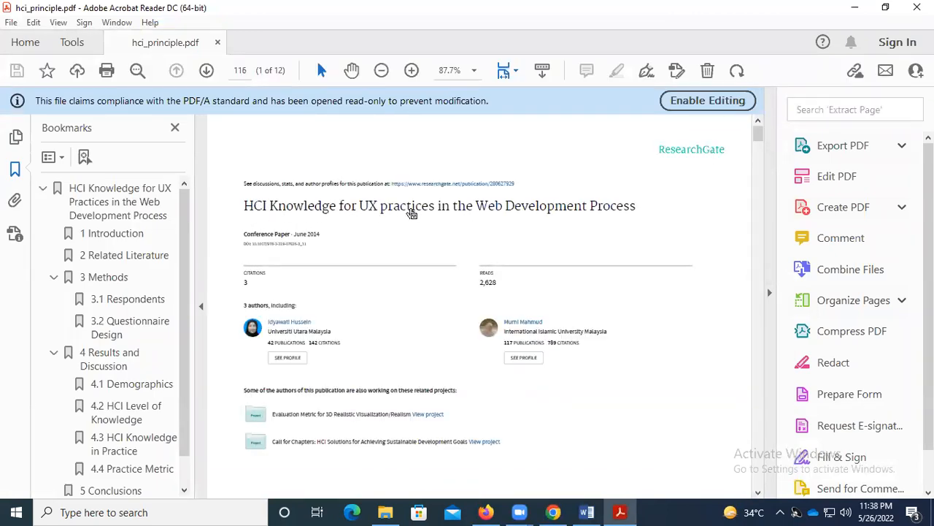
scroll(529, 207, down, 3)
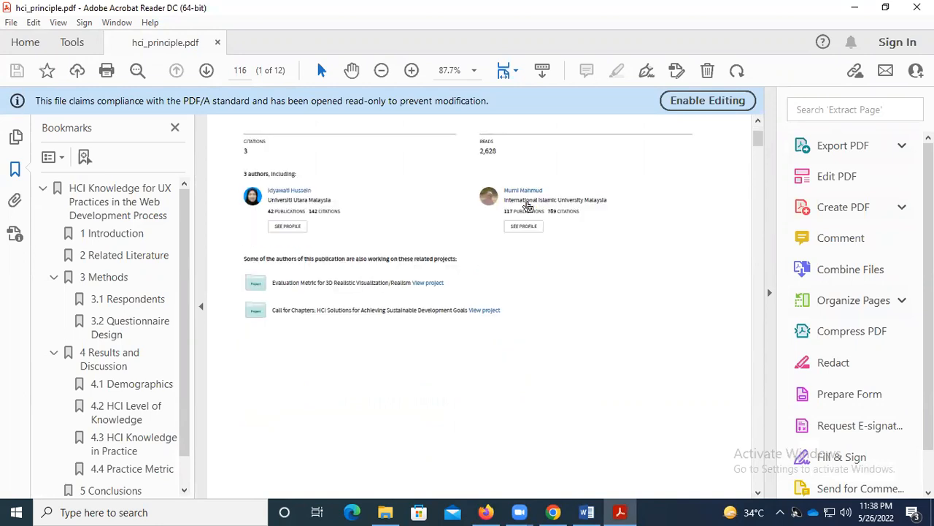
scroll(529, 207, up, 3)
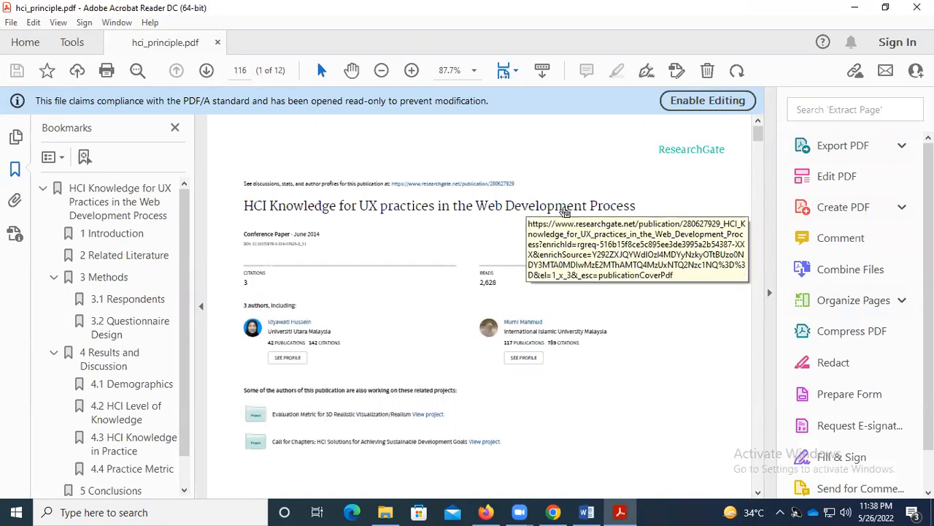
drag(638, 207, 252, 208)
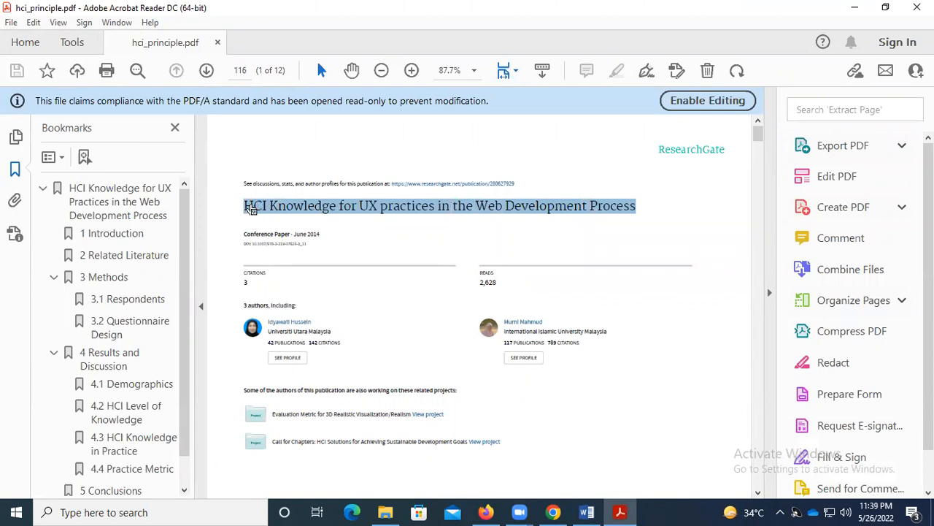
right_click(252, 208)
click(280, 224)
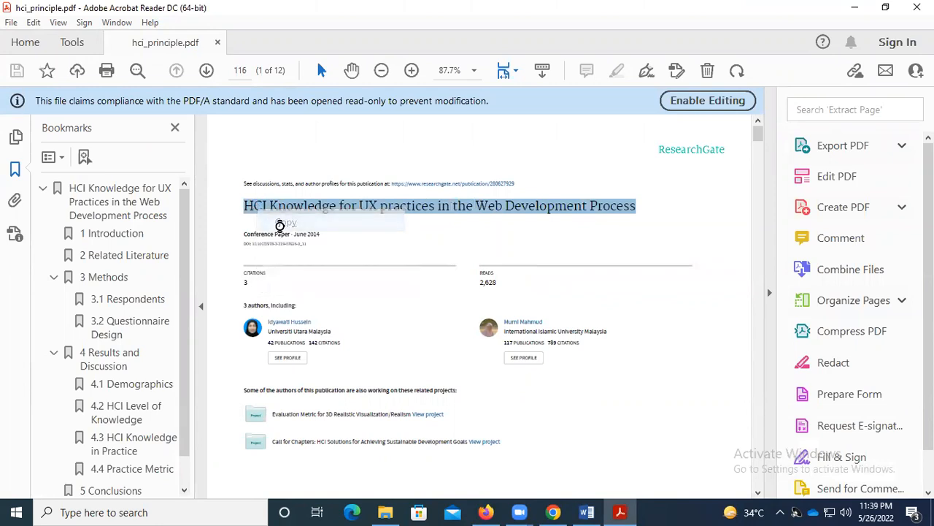
Switch to Chrome, search the web for google scholar and open the Google Scholar site
click(553, 511)
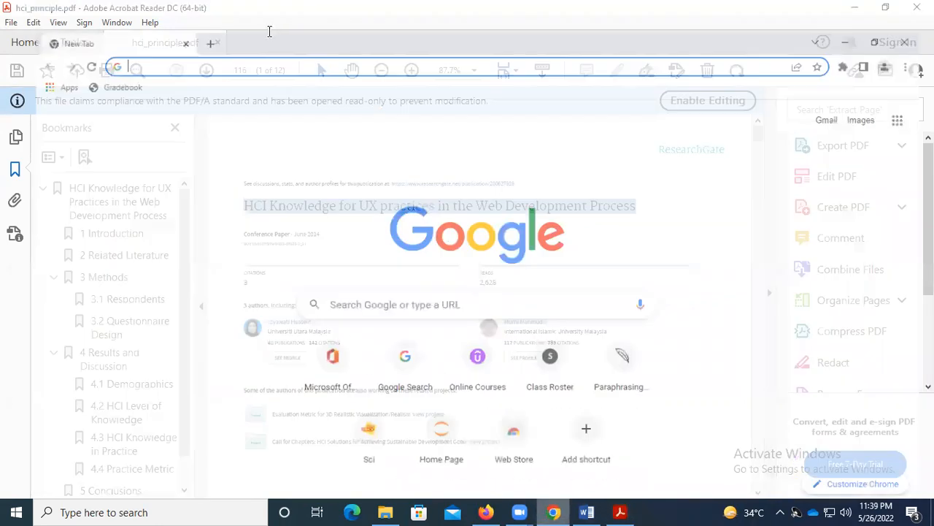
click(192, 36)
text(goo)
text(g s)
key(BackSpace)
key(BackSpace)
text(le)
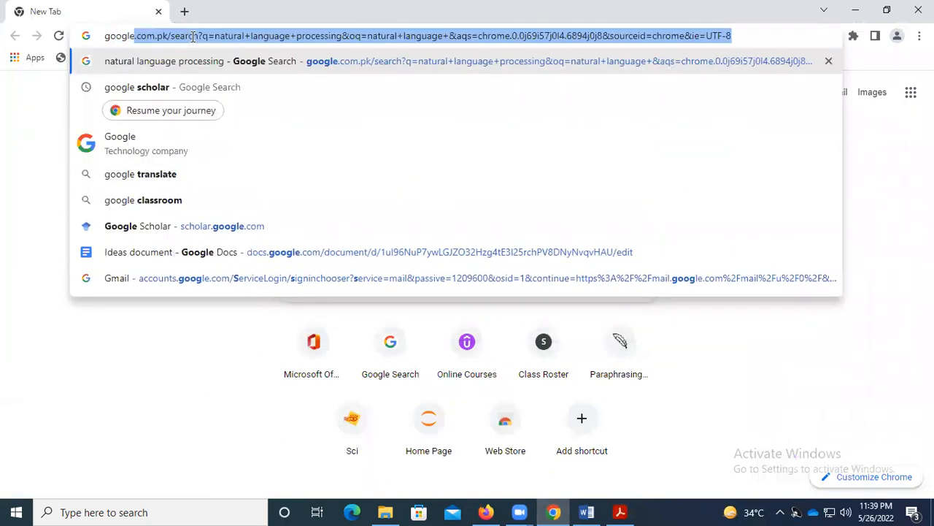
key(Return)
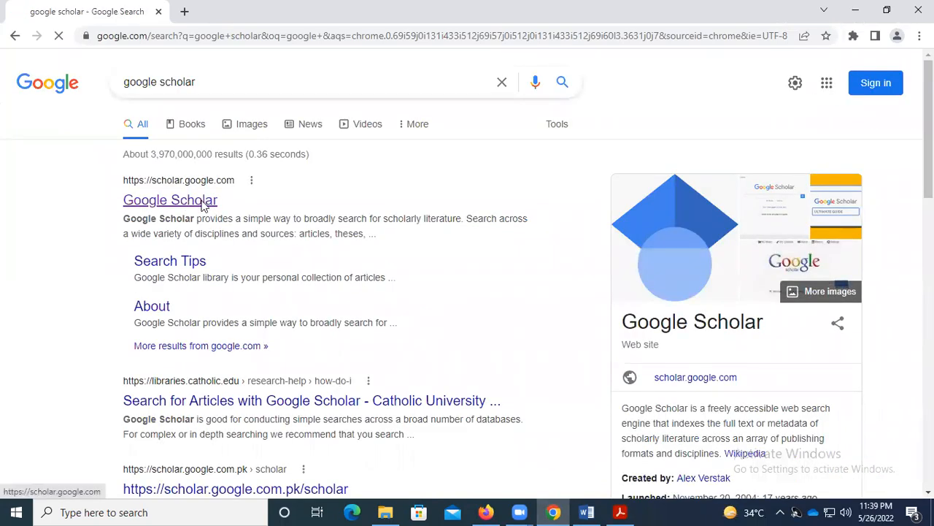
click(203, 203)
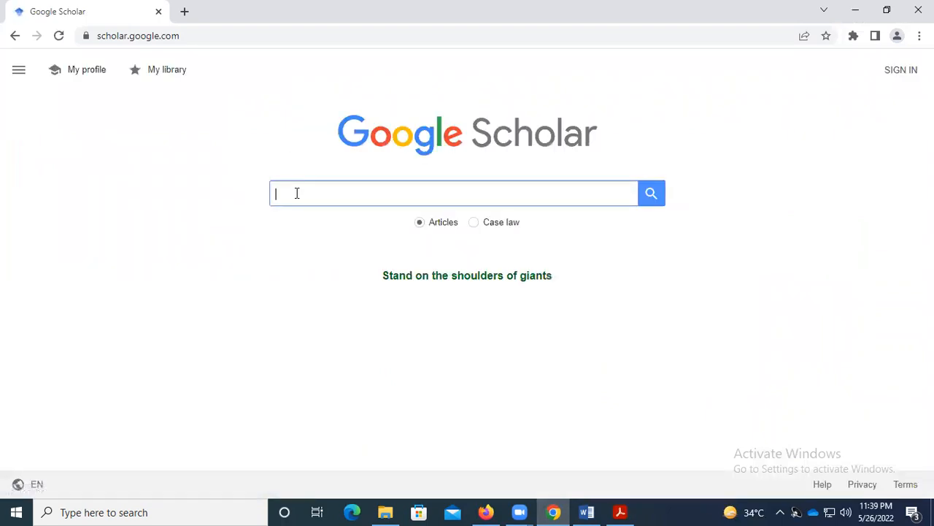
Search for the paper "HCI Knowledge for UX practices in the Web Development Process" and open its citation formats
key(ctrl+v)
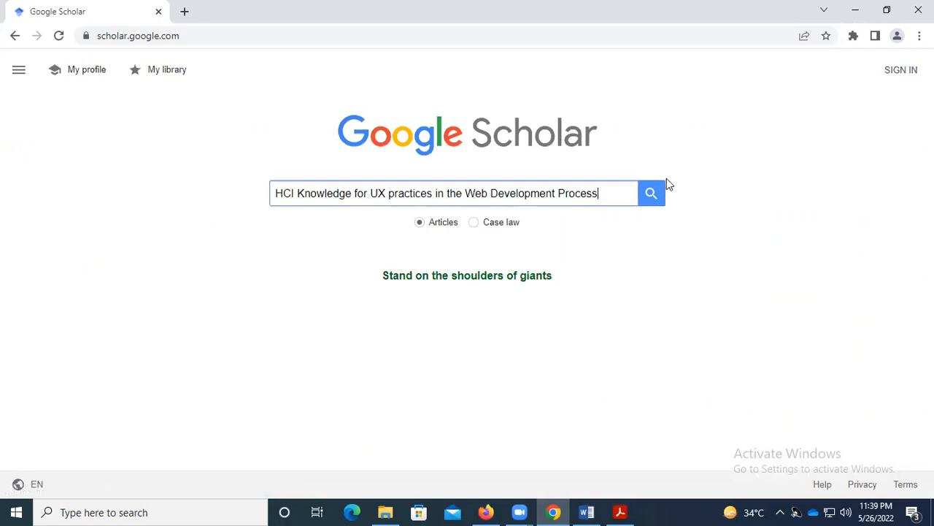
click(651, 195)
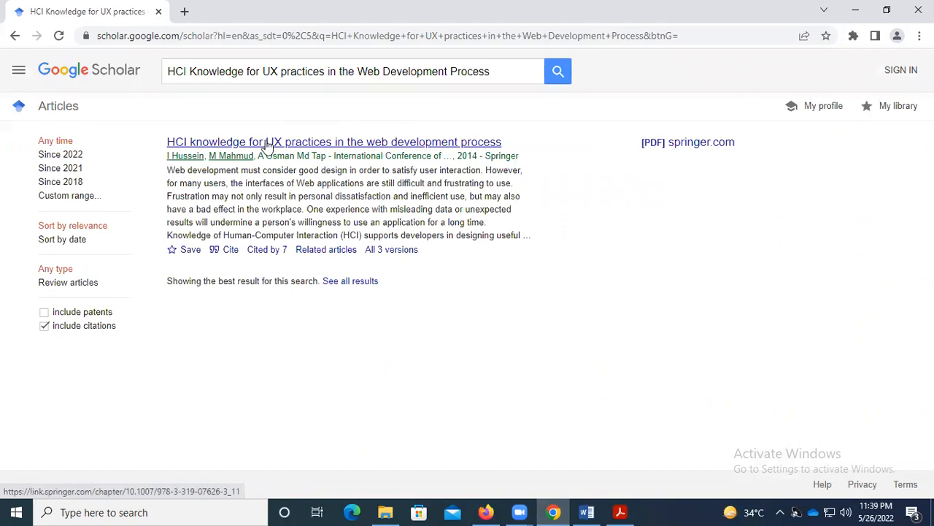
click(230, 251)
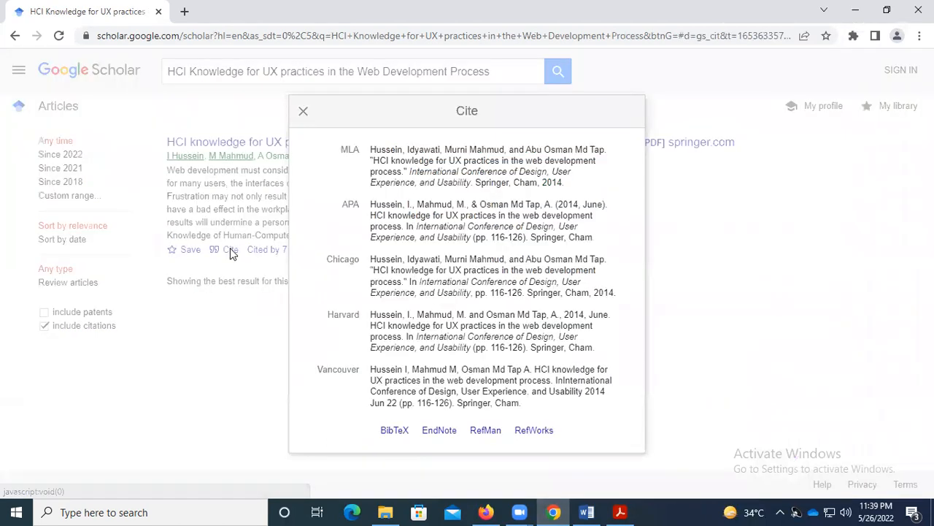
triple_click(372, 149)
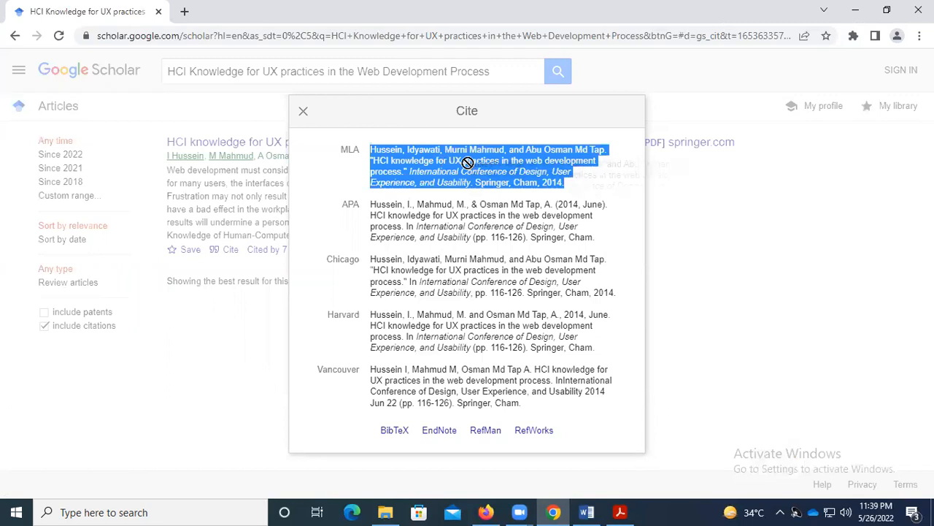
click(436, 163)
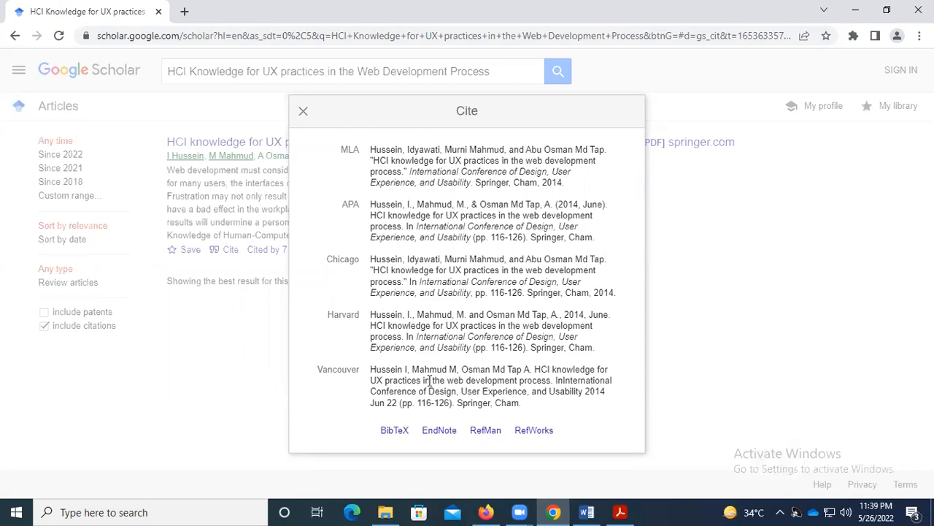
Copy the paper's full MLA-format citation from the citation formats
triple_click(406, 167)
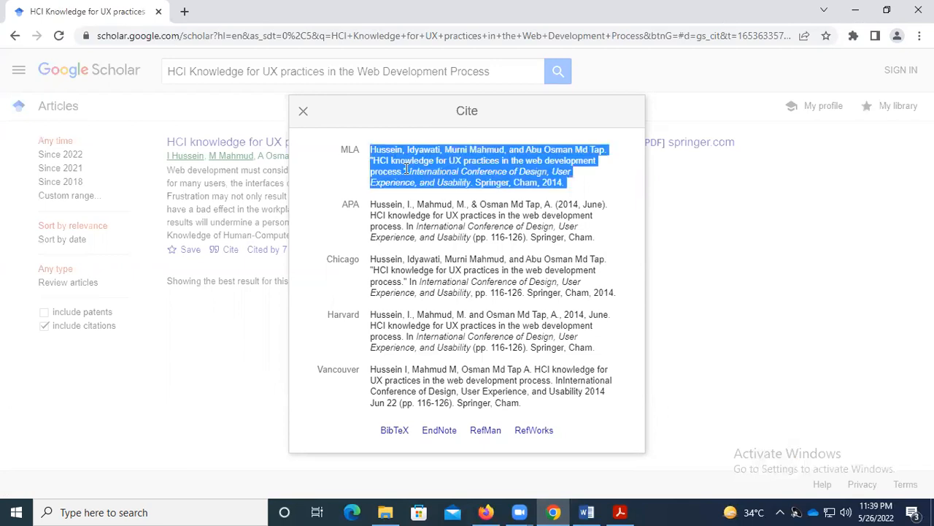
right_click(407, 163)
click(432, 175)
Switch to the Word document, enter the number [1] under the References heading and paste the copied citation after it
click(587, 512)
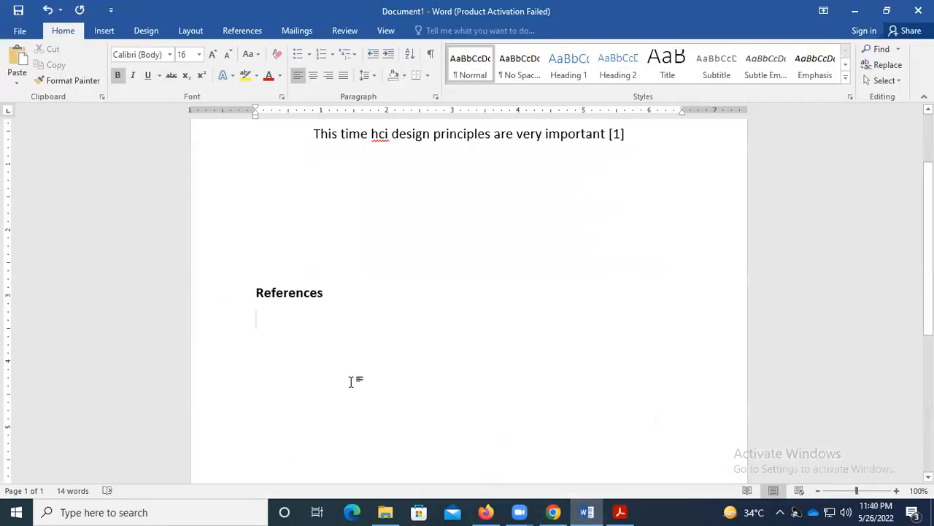
text([])
text(1)
key(Right)
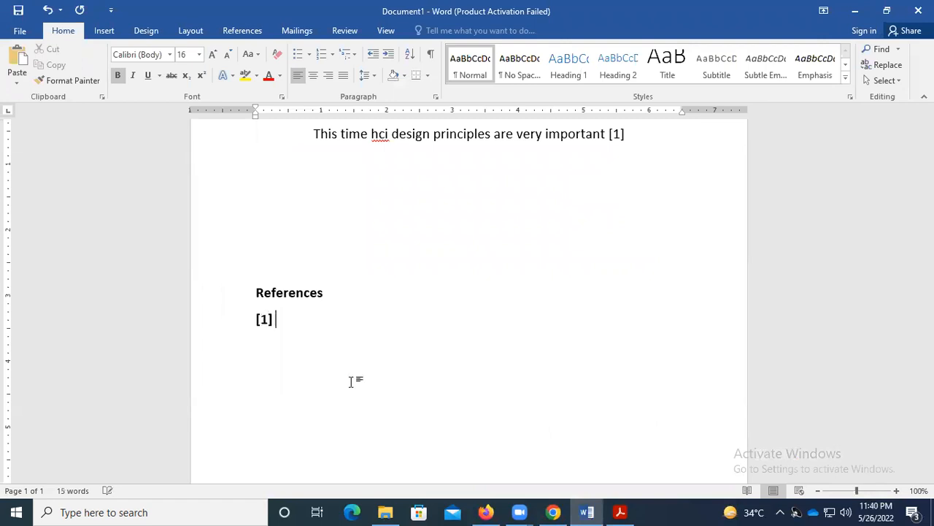
key(ctrl+v)
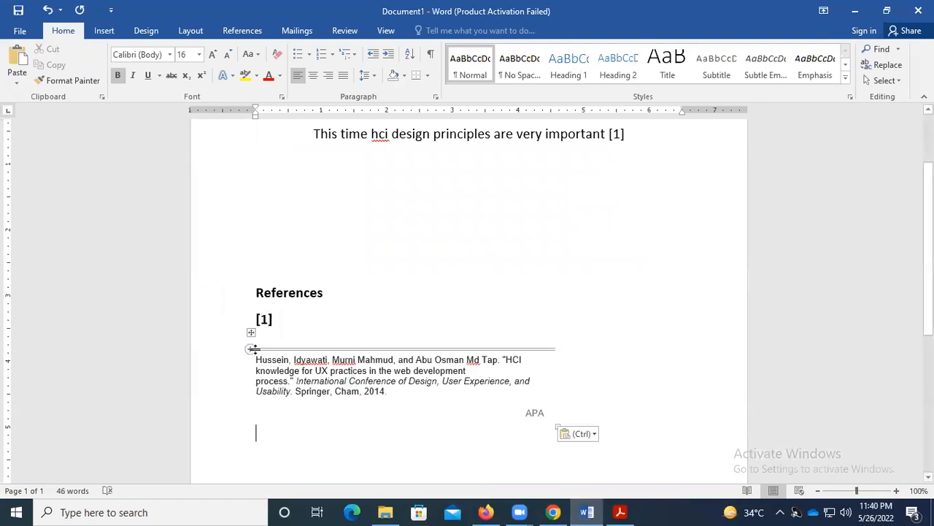
Remove the separate [1] line above the pasted citation and put [1] directly in front of the citation text
click(256, 359)
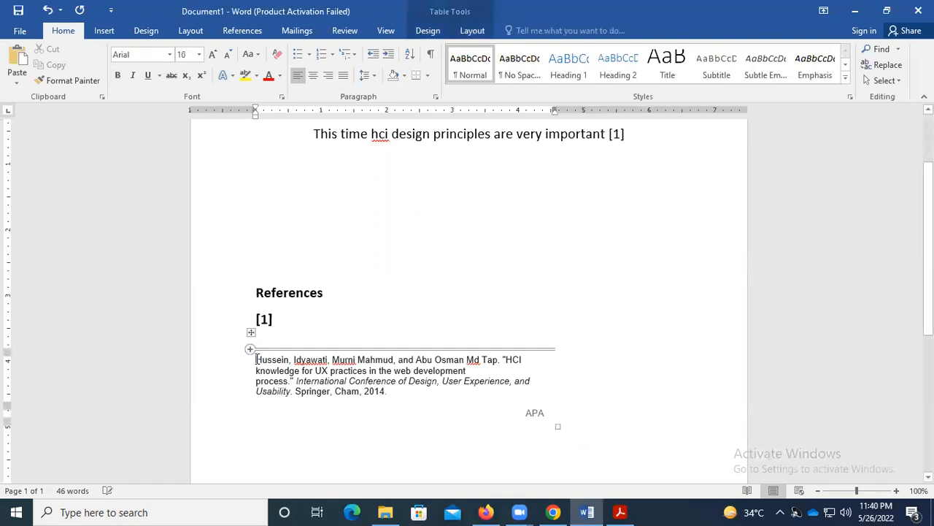
click(287, 314)
key(BackSpace)
key(BackSpace)
key(BackSpace)
key(BackSpace)
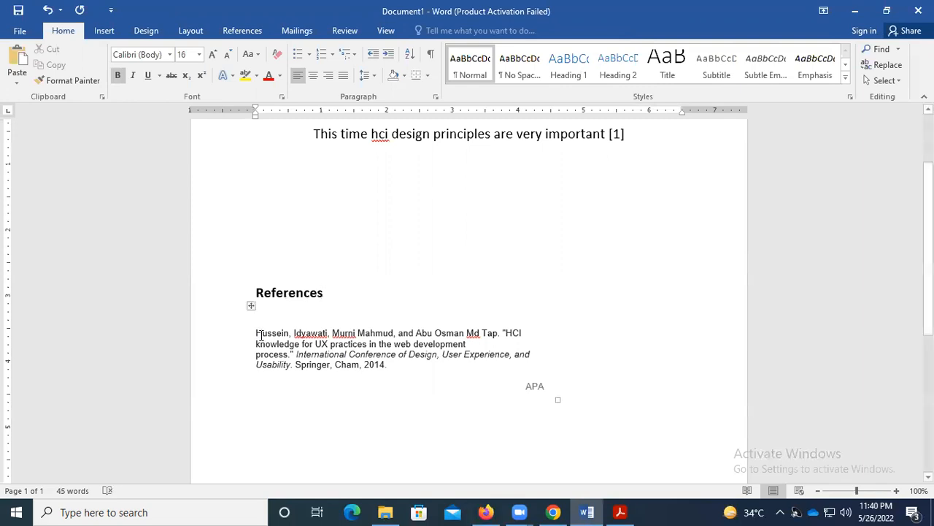
click(256, 334)
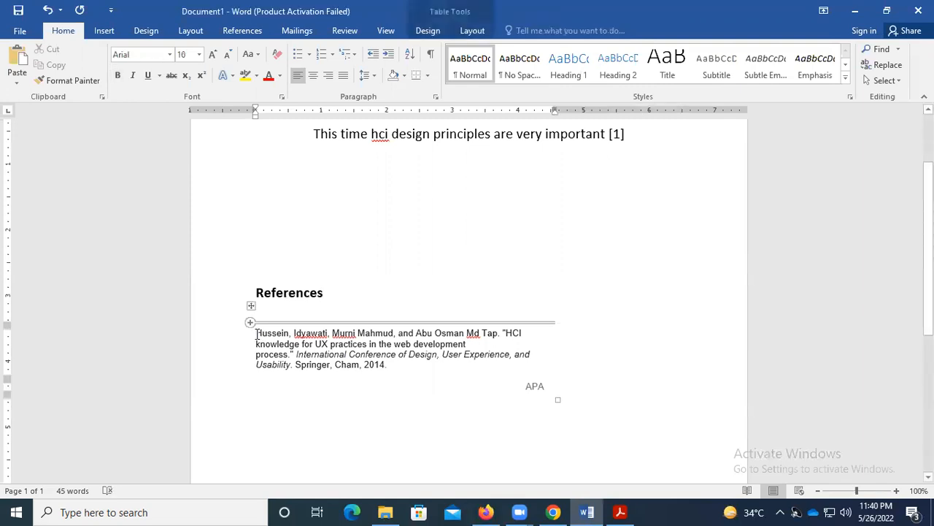
text([1])
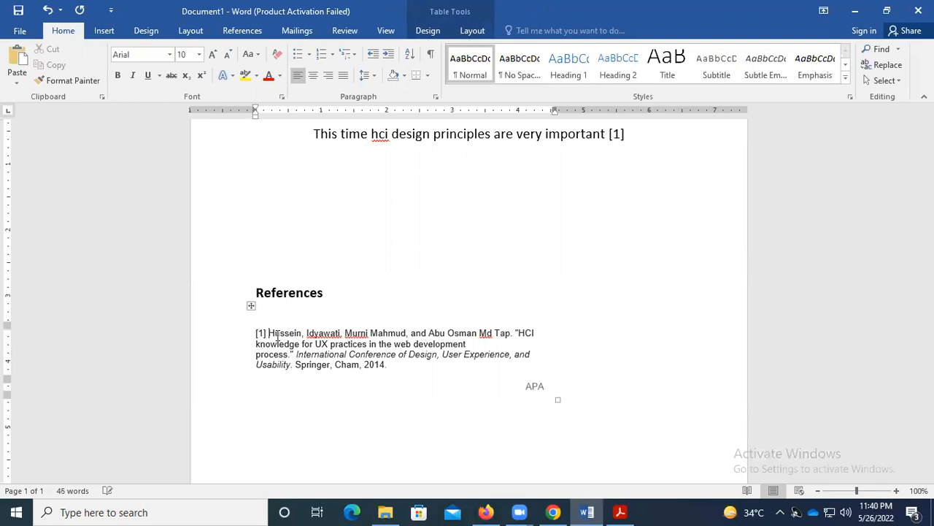
Add a new line below reference [1], try pasting the citation there after a [2] label, and remove the paste and label again
click(397, 365)
key(Return)
text([2])
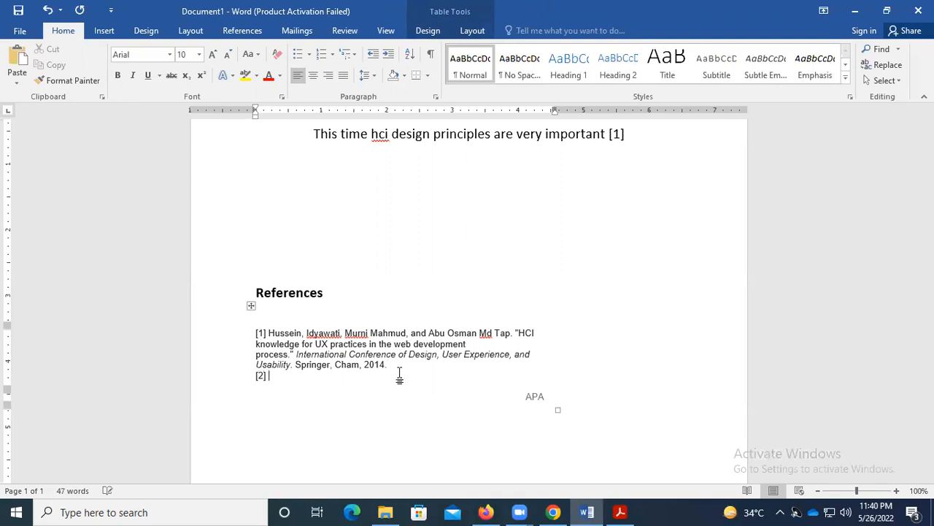
key(ctrl+v)
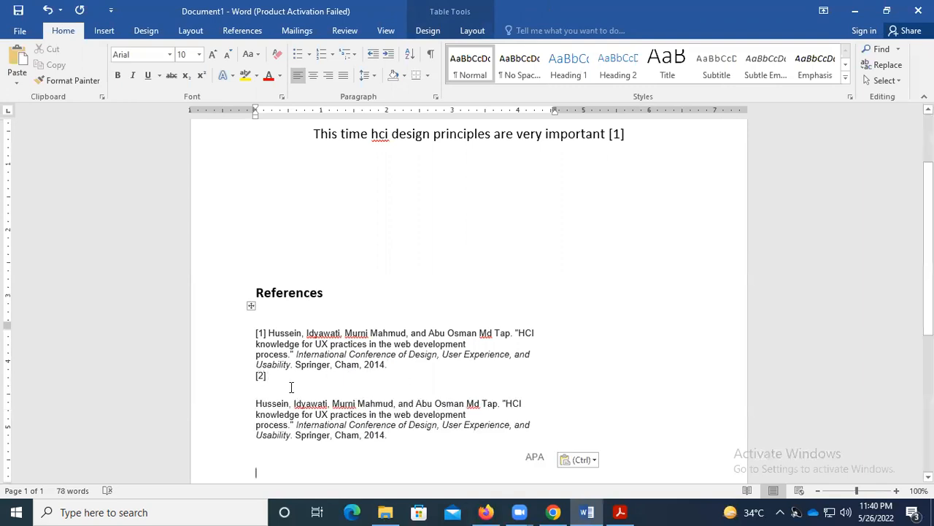
key(ctrl+z)
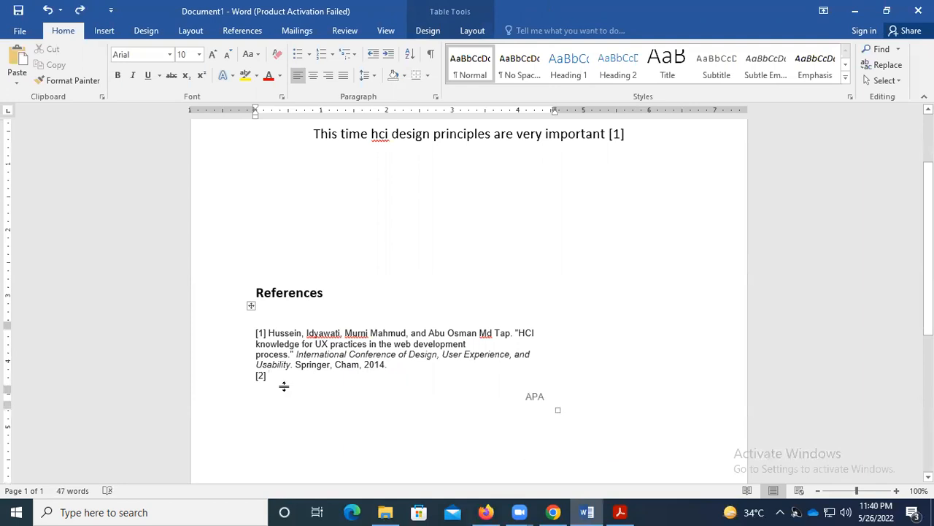
key(BackSpace)
key(BackSpace)
key(BackSpace)
key(BackSpace)
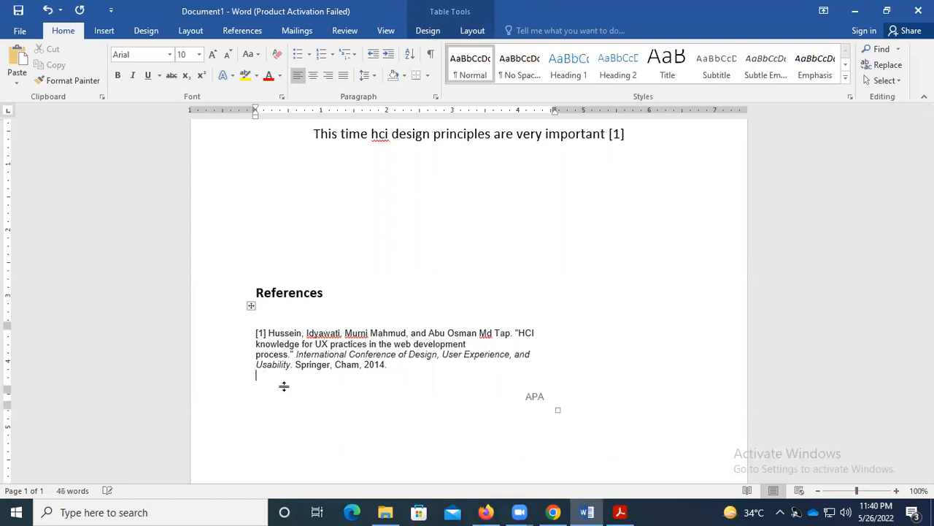
key(ctrl+v)
key(ctrl+r)
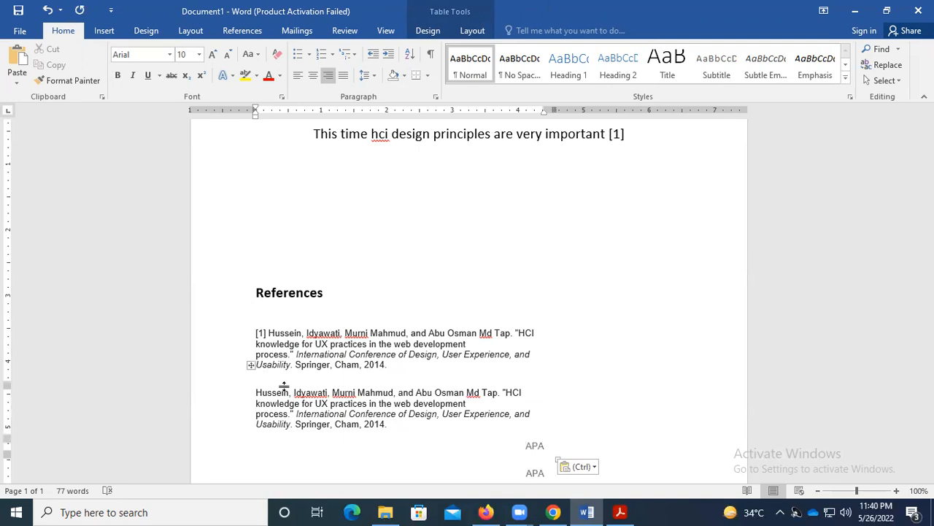
key(Escape)
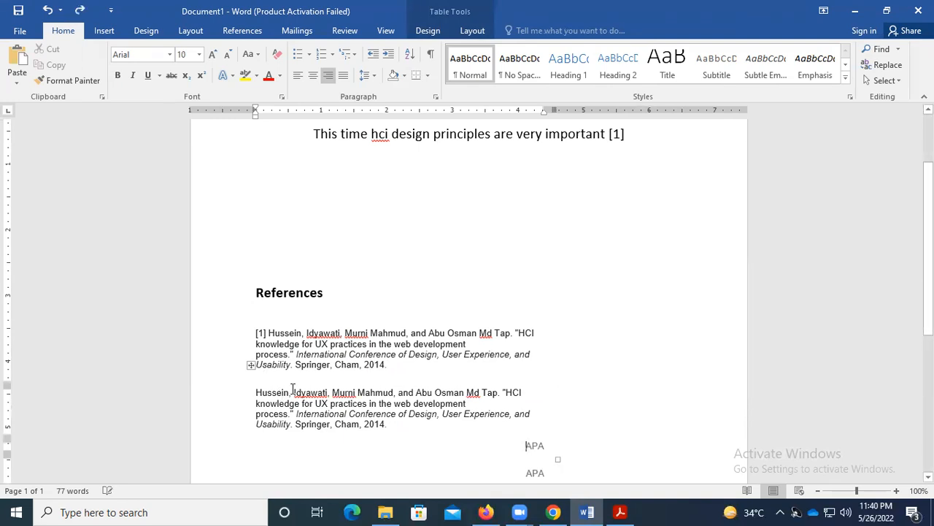
key(ctrl+z)
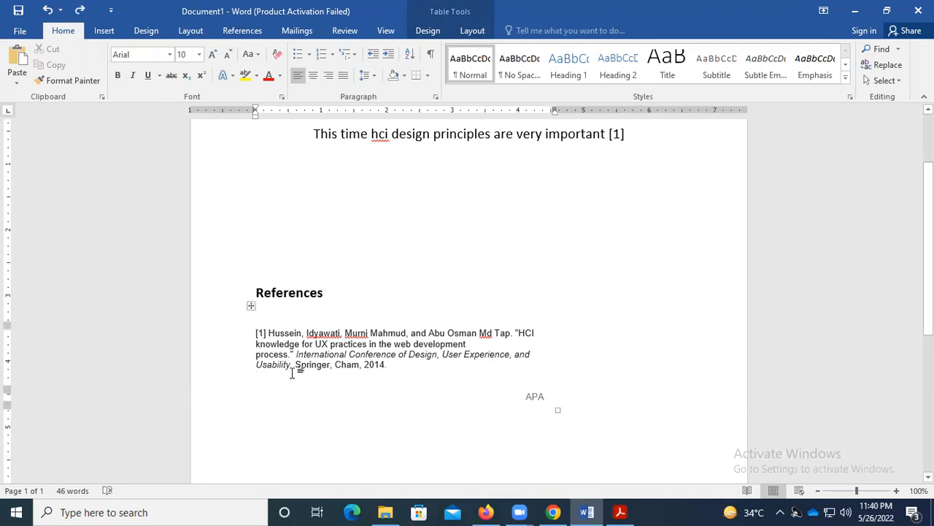
Delete the leftover APA label below the pasted reference
click(551, 397)
key(ctrl+r)
key(BackSpace)
key(BackSpace)
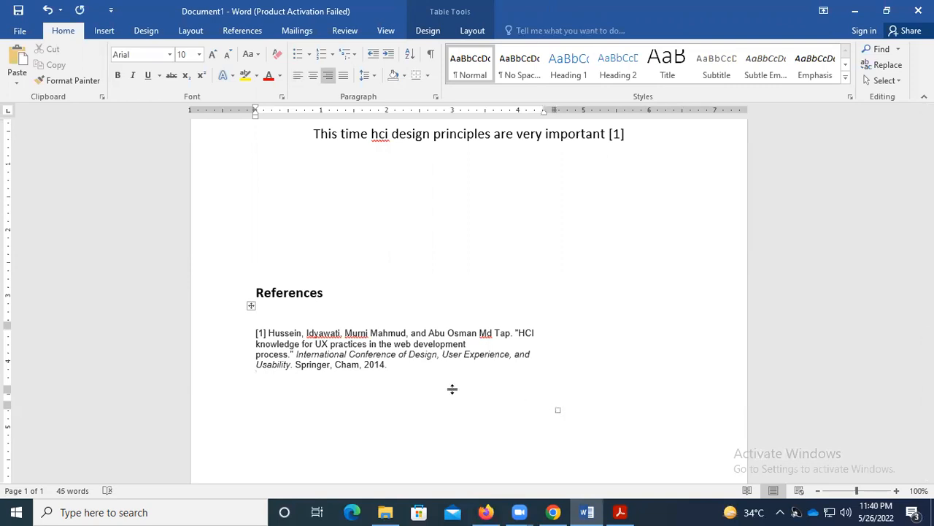
Paste the citation again on the empty line below reference [1] and number this second entry [2]
drag(394, 367, 253, 332)
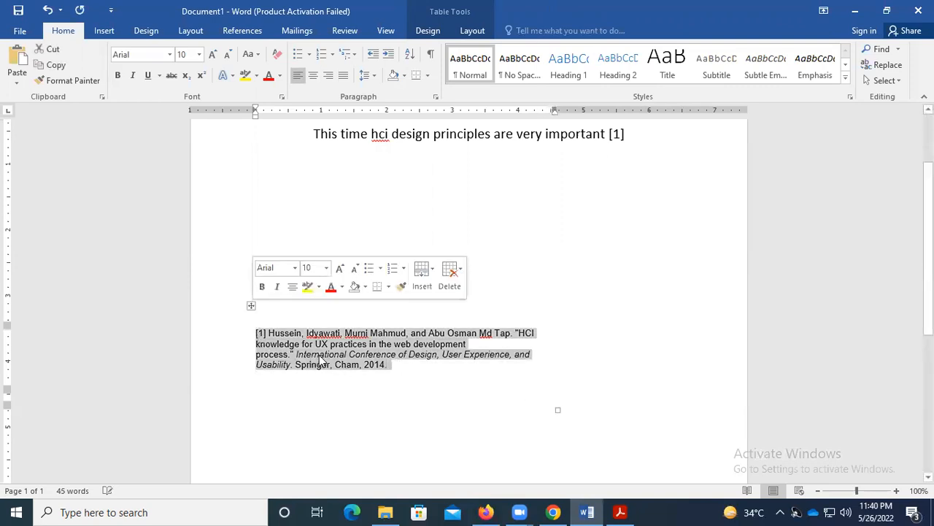
click(395, 371)
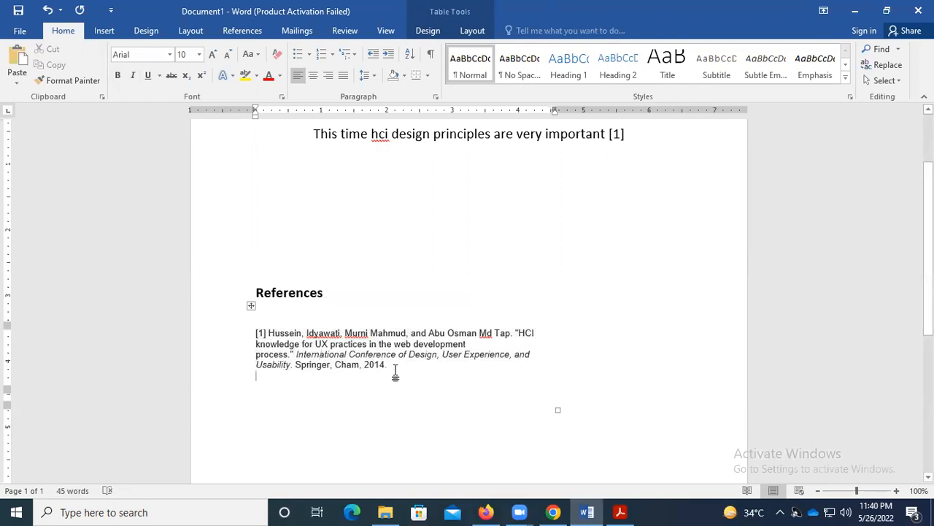
key(ctrl+v)
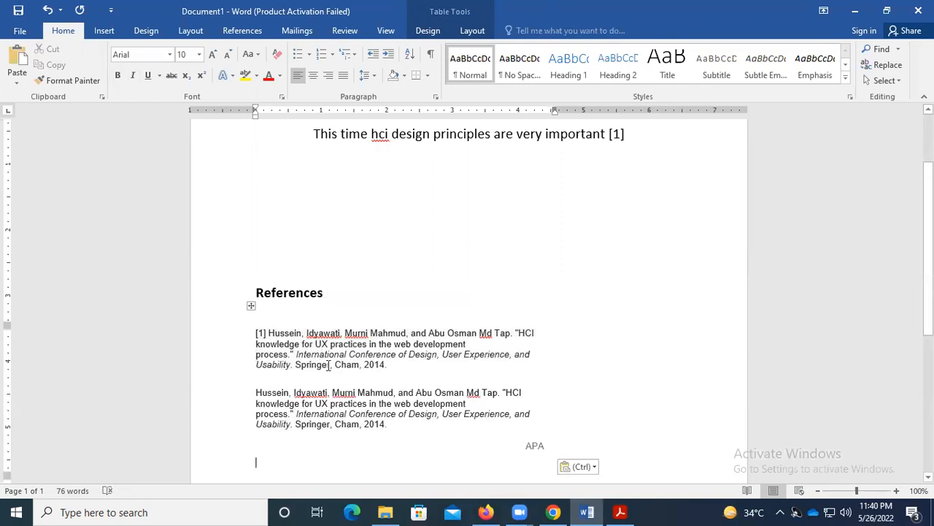
click(257, 392)
text([])
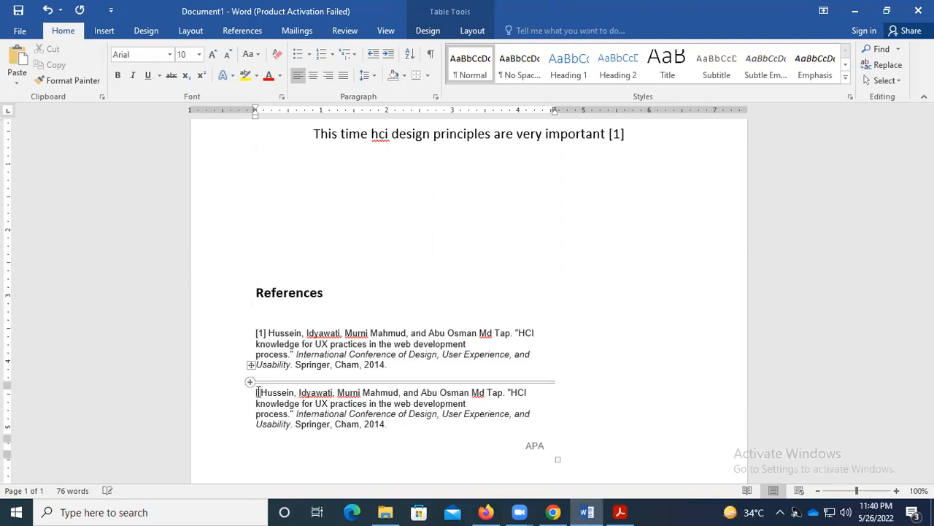
text(2)
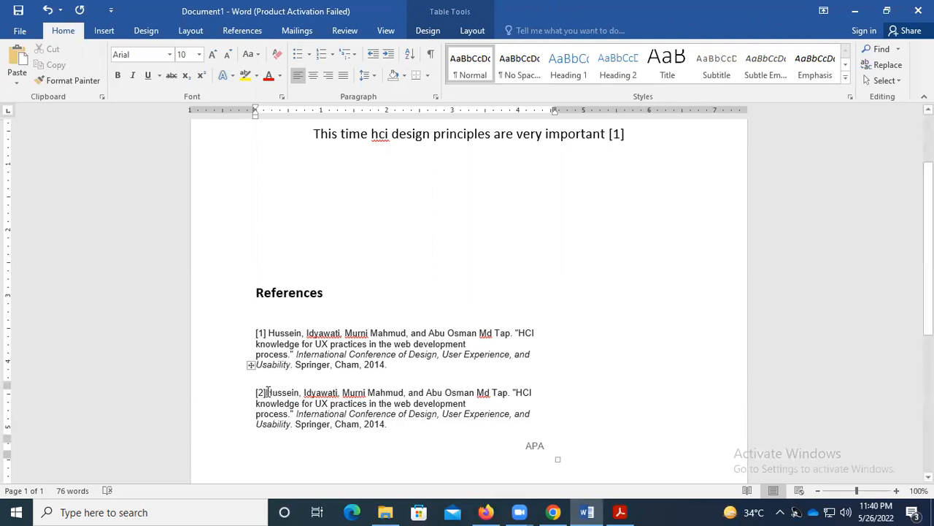
Review the in-text citation [1] in the body sentence alongside the numbered entries under References
scroll(388, 313, down, 2)
scroll(388, 312, down, 1)
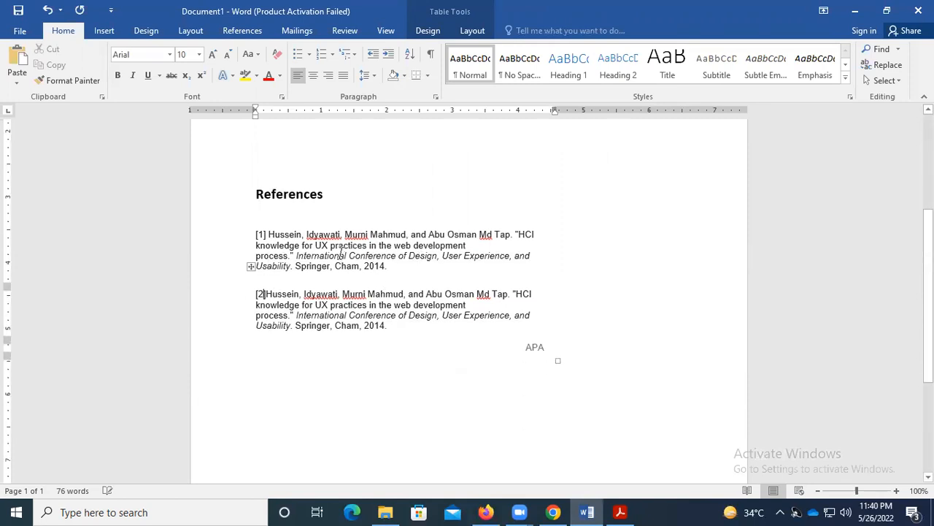
scroll(564, 204, up, 4)
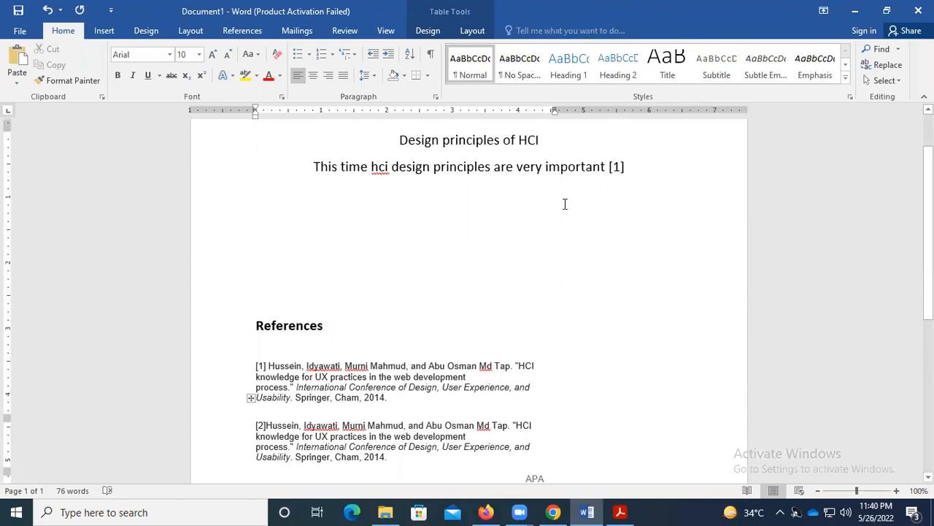
click(629, 167)
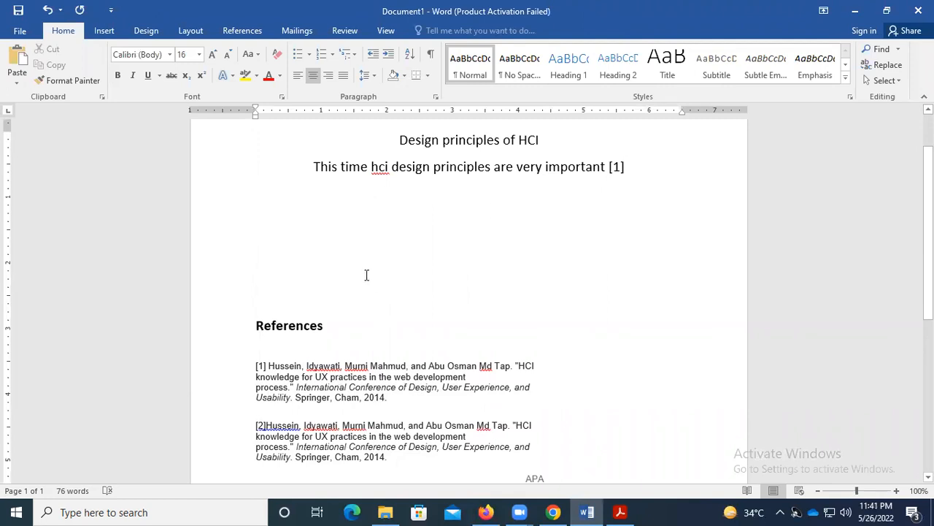
scroll(368, 276, down, 2)
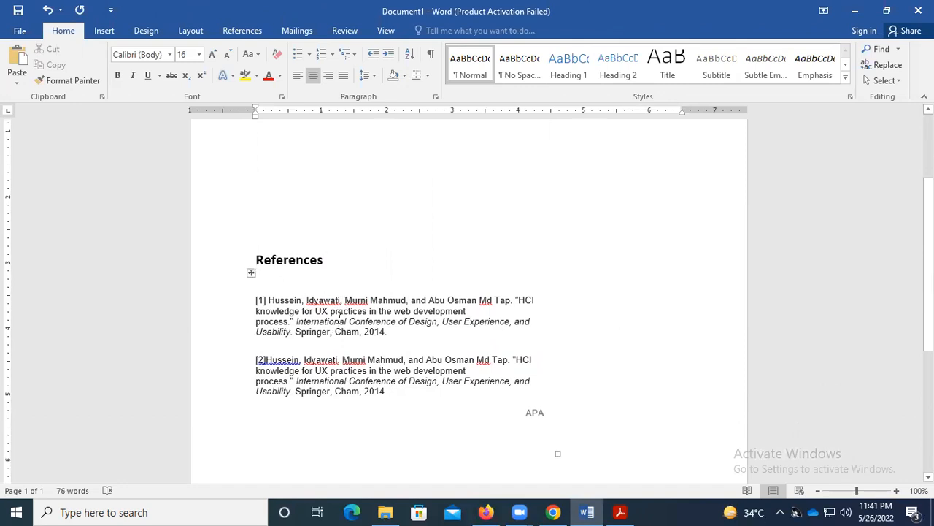
click(316, 275)
click(328, 256)
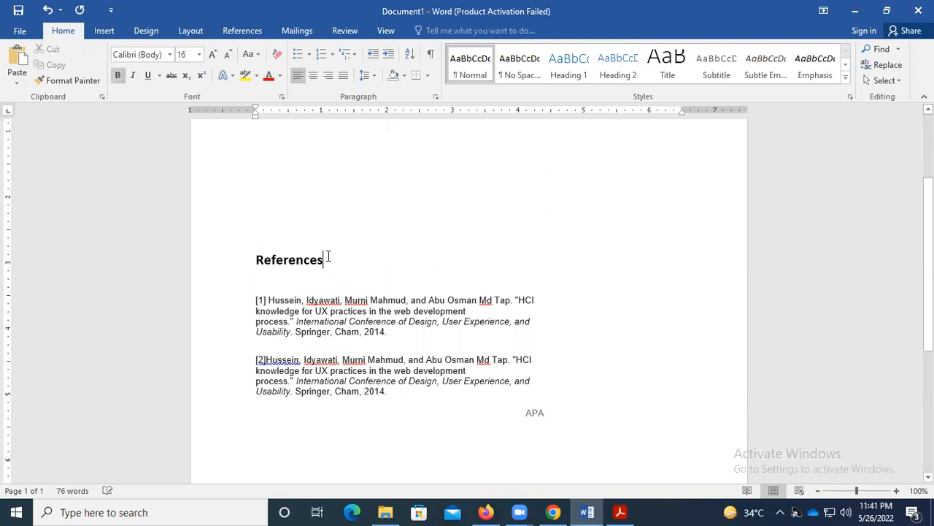